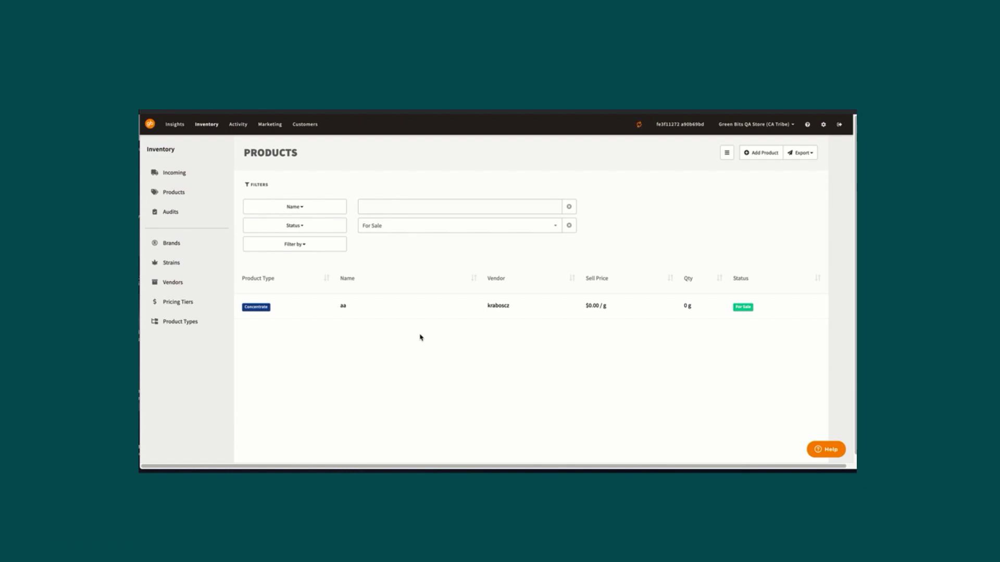
Step: Navigate from the products list through store settings to the Manage Places page
{"action": "left_click", "coordinate": [727, 153]}
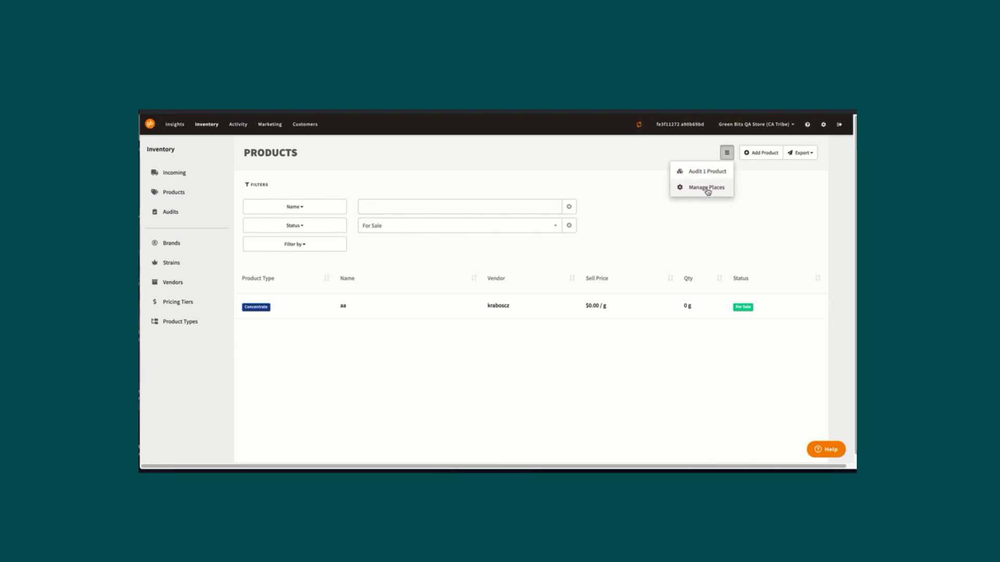
{"action": "left_click", "coordinate": [727, 154]}
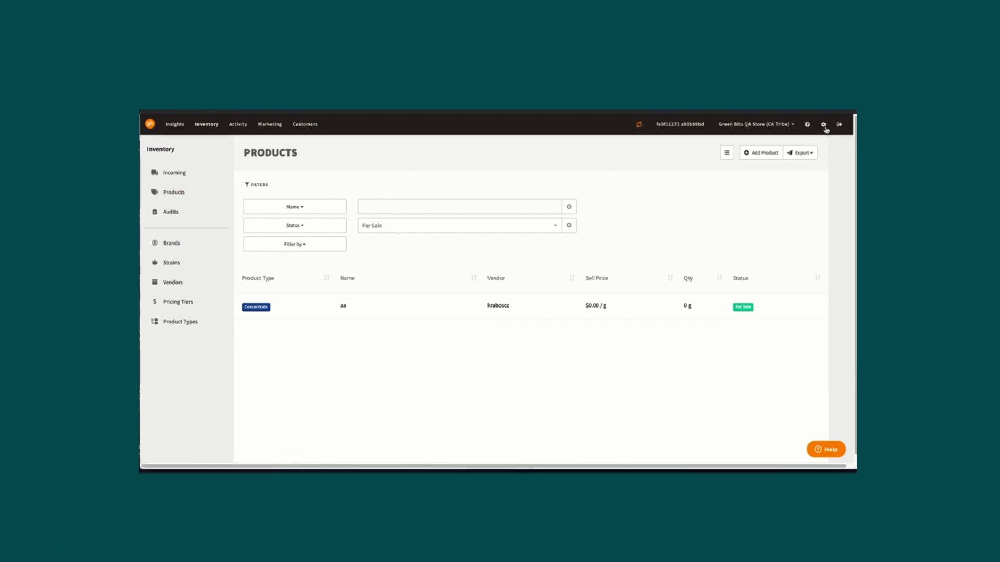
{"action": "right_click", "coordinate": [824, 128]}
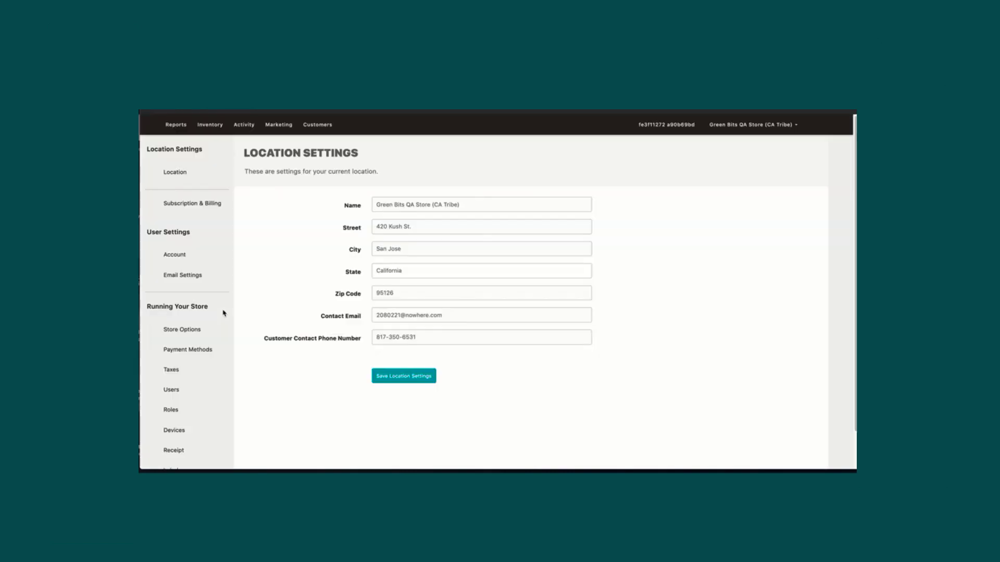
{"action": "scroll", "coordinate": [223, 313], "scroll_direction": "down", "scroll_amount": 3}
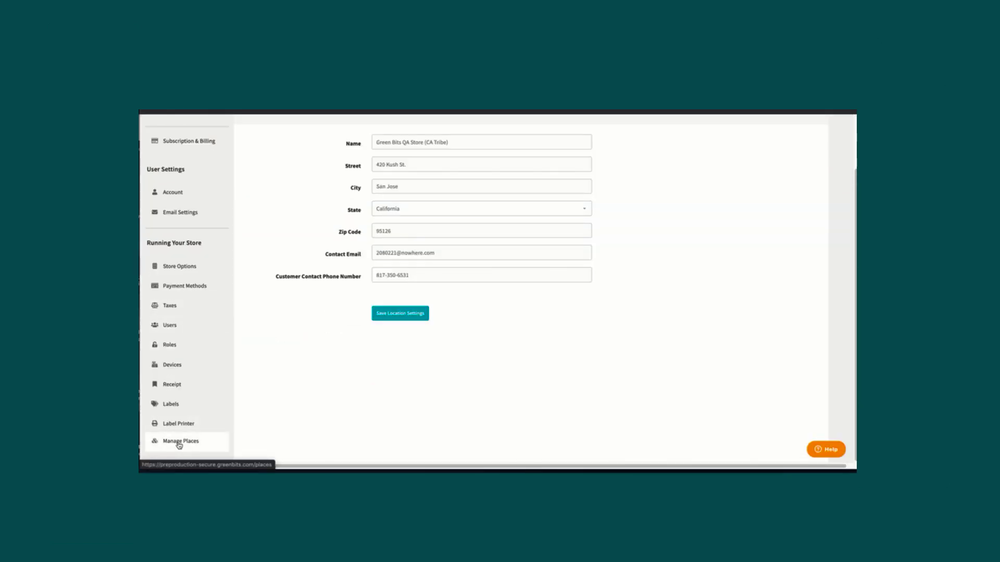
{"action": "left_click", "coordinate": [179, 442]}
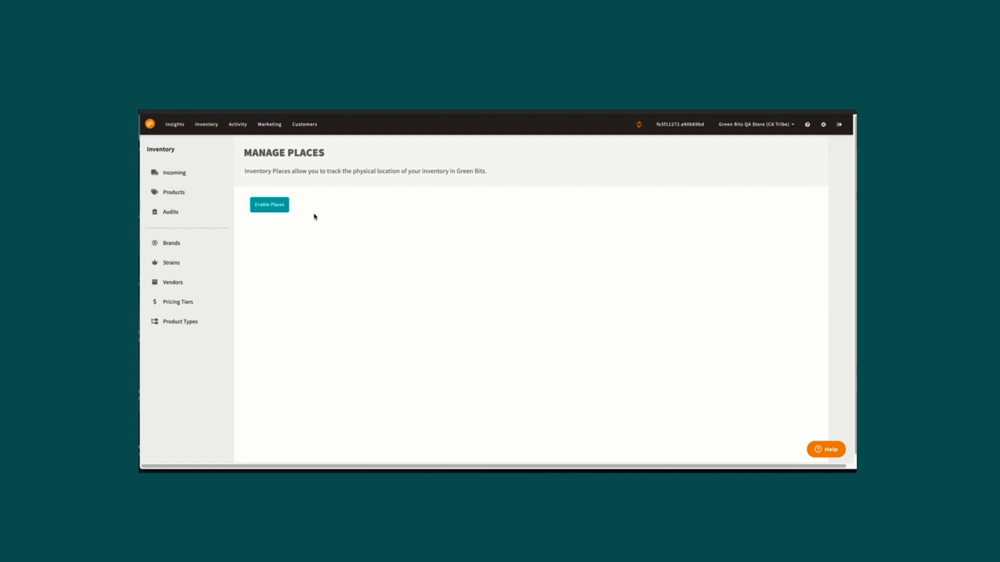
Step: Choose Enable Places on the Manage Places page to raise the confirmation prompt
{"action": "left_click", "coordinate": [275, 208]}
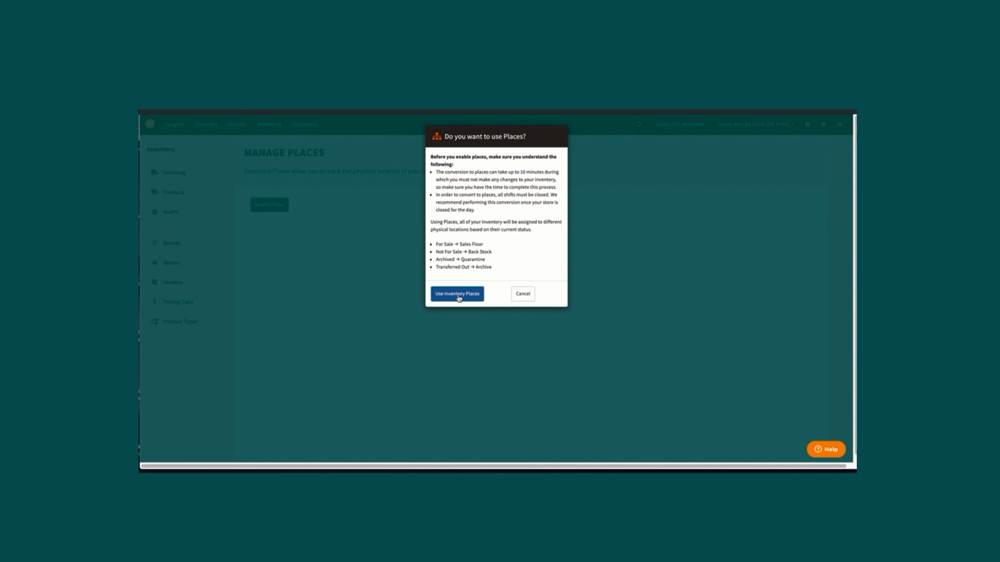
Step: Confirm Use Inventory Places to start the upgrade to inventory places
{"action": "left_click", "coordinate": [458, 295]}
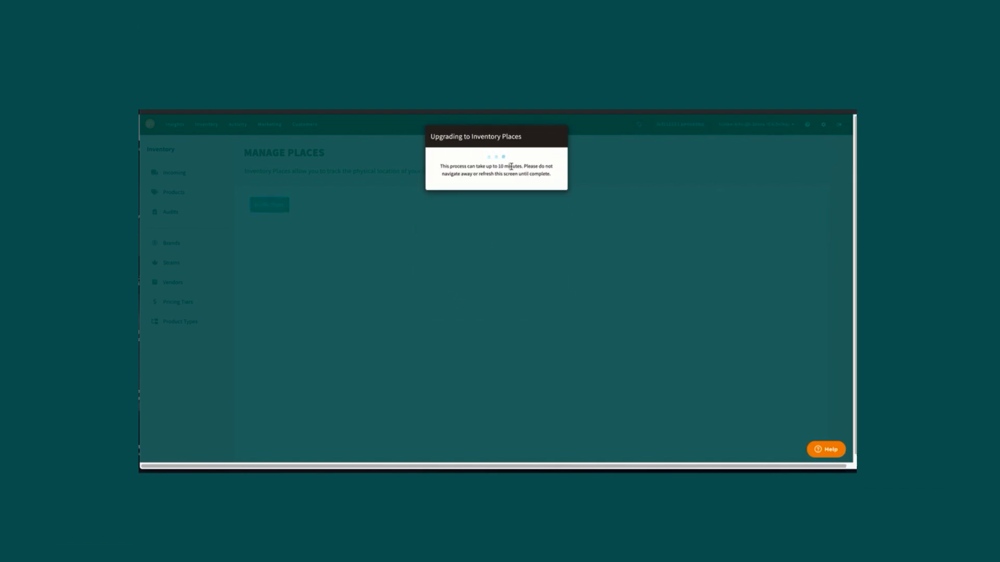